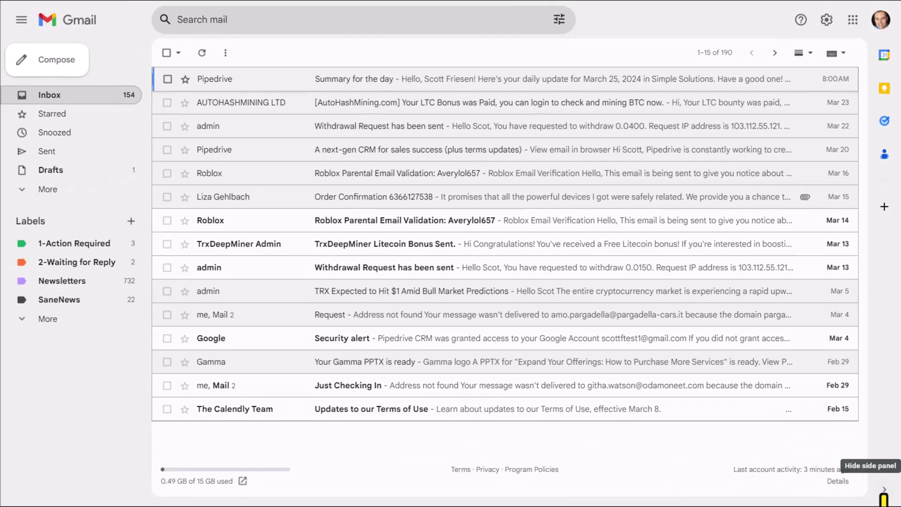
Step: Hide and restore the side panel, then show Calendar in it
left_click(884, 490)
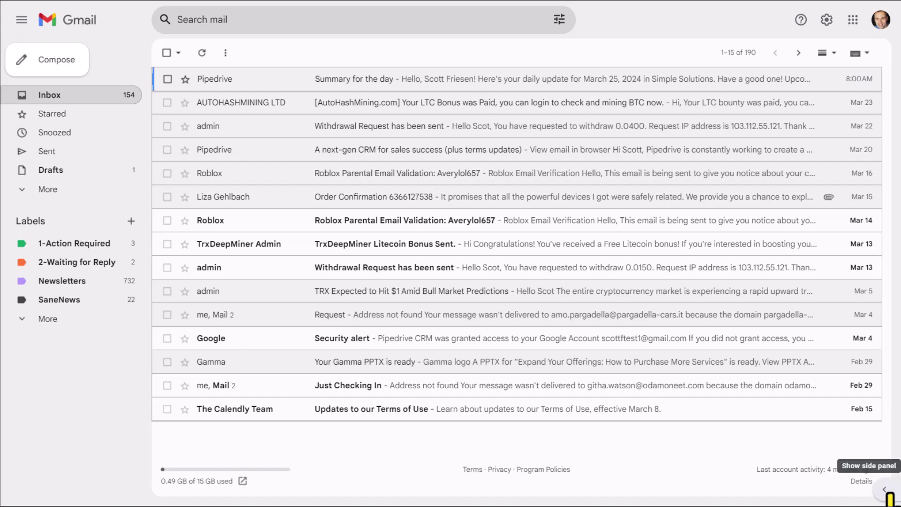
left_click(887, 492)
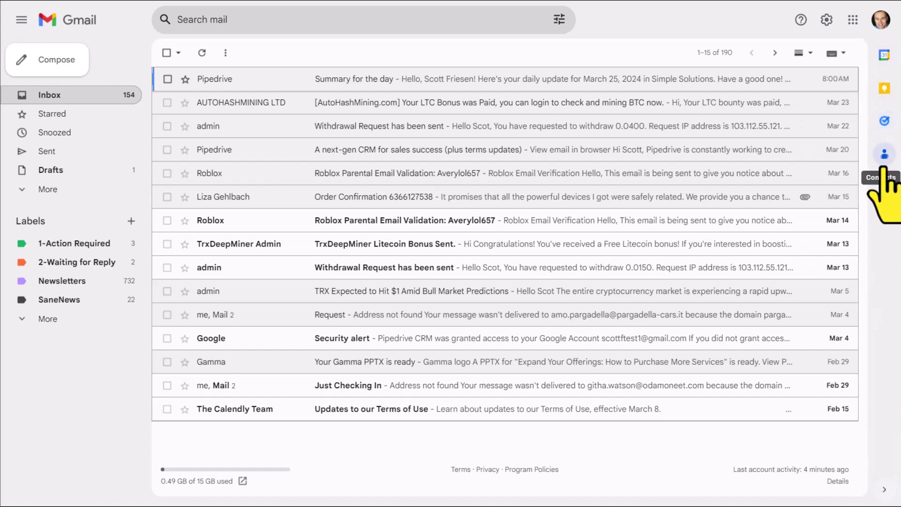
left_click(884, 55)
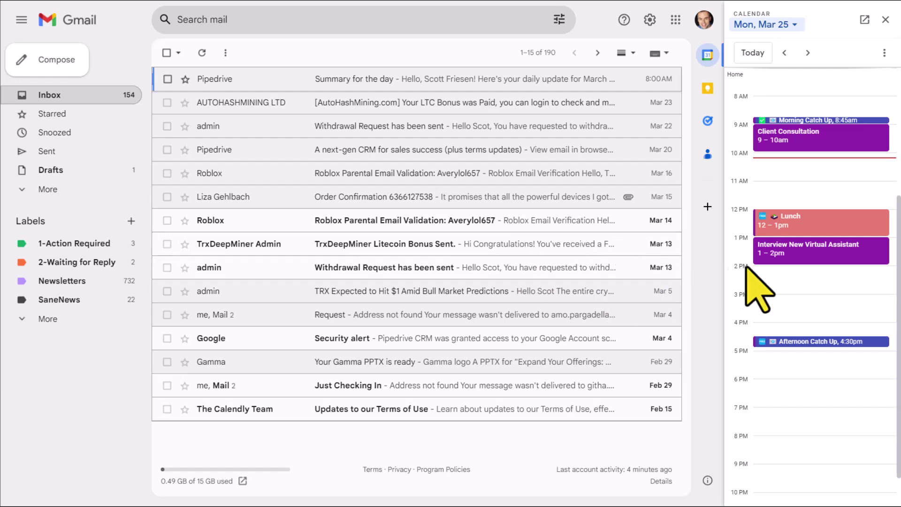
scroll(847, 269, "up", 2)
scroll(840, 263, "down", 2)
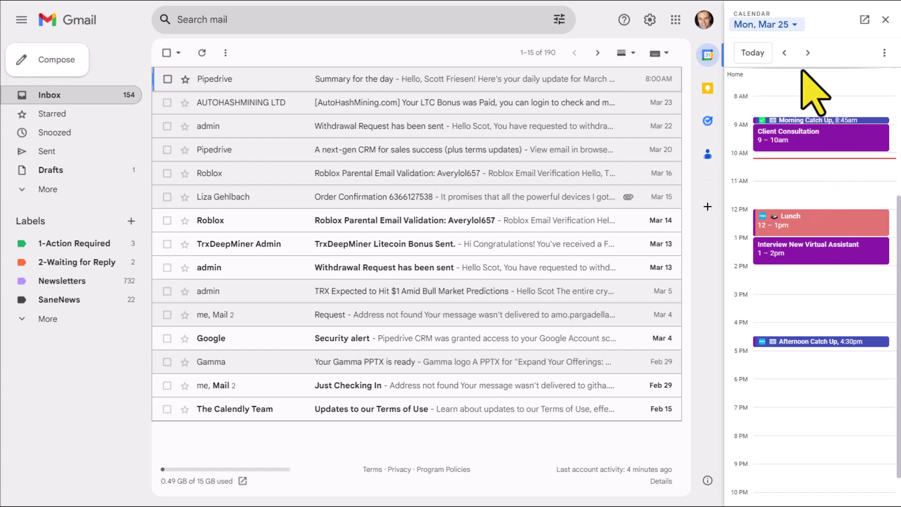
Step: Step the calendar forward to Wed, Mar 27 and back to Mon, Mar 25
left_click(808, 52)
left_click(808, 53)
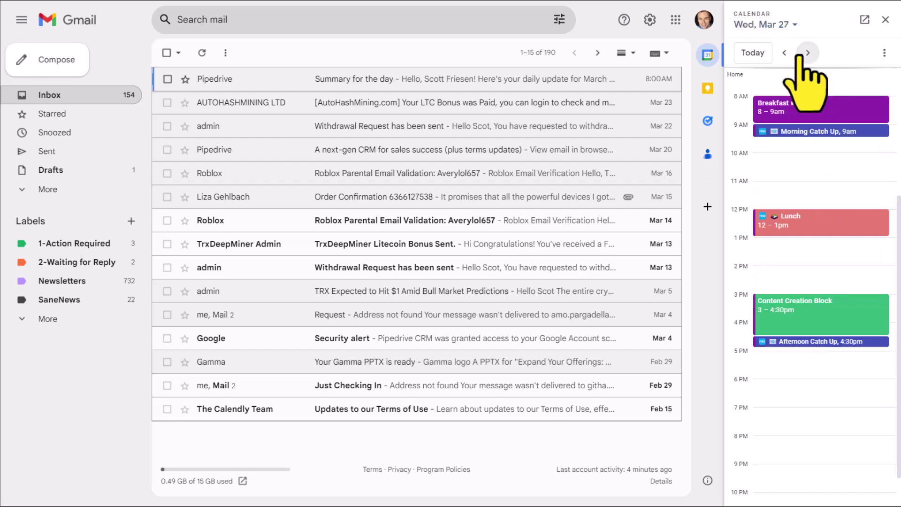
left_click(784, 53)
left_click(785, 53)
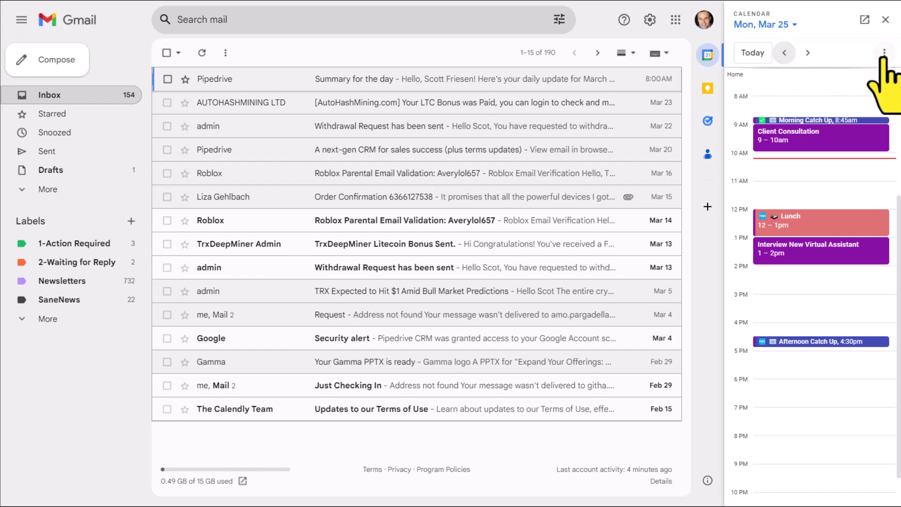
Step: Switch the calendar to Schedule view and scroll through it
left_click(884, 53)
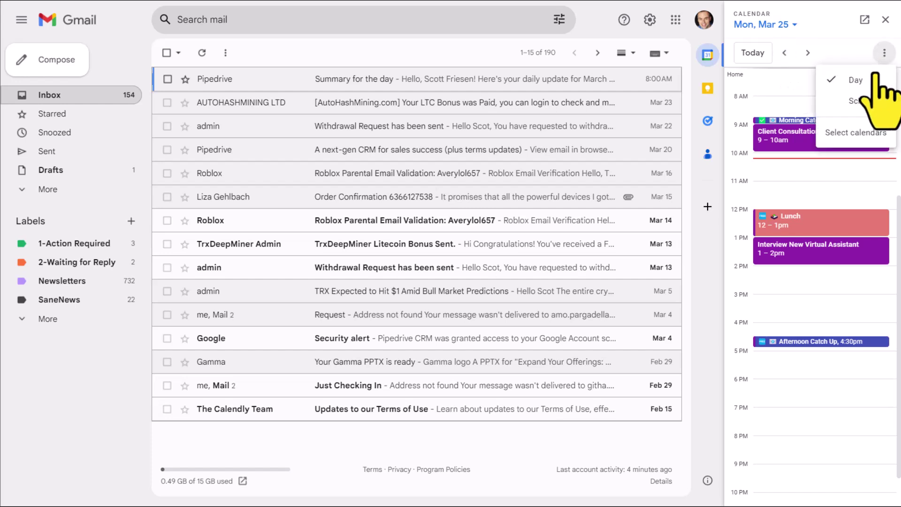
left_click(861, 101)
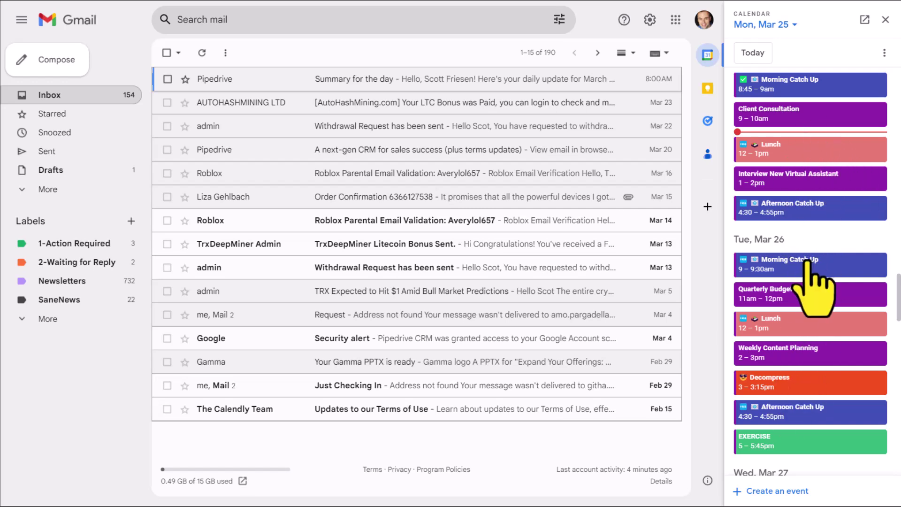
scroll(818, 284, "down", 2)
scroll(859, 211, "up", 3)
Step: Return the calendar to Day view and move to Sat, Mar 23
left_click(885, 52)
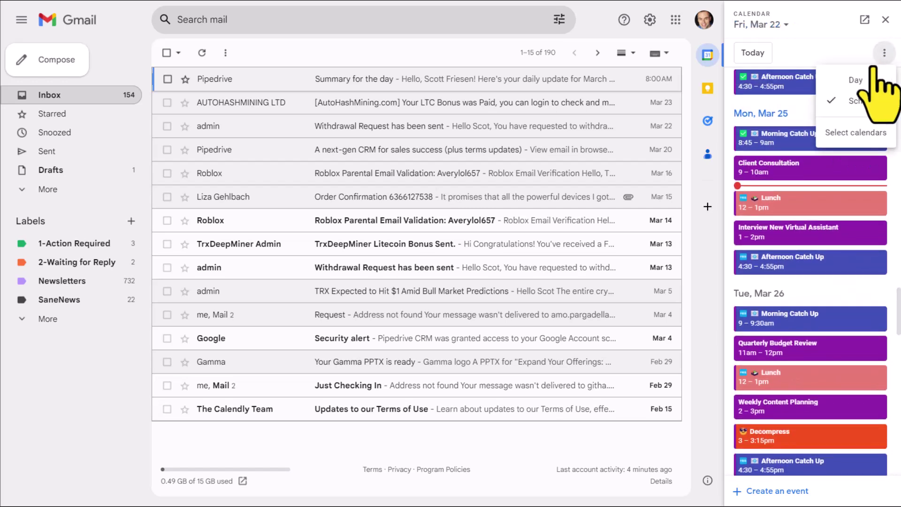
left_click(860, 78)
scroll(860, 201, "down", 4)
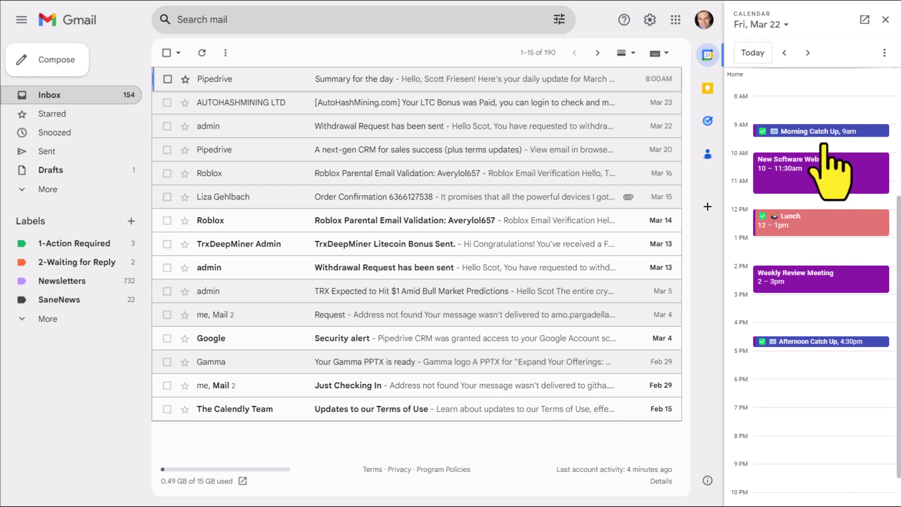
left_click(808, 53)
scroll(840, 207, "up", 4)
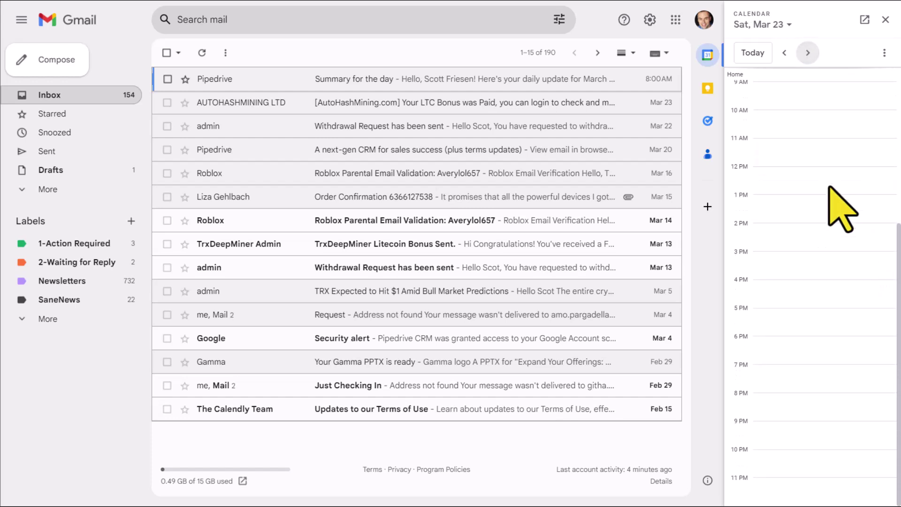
Step: Jump the calendar to today and open the Pipedrive 'A next-gen CRM for sales success' email
left_click(756, 59)
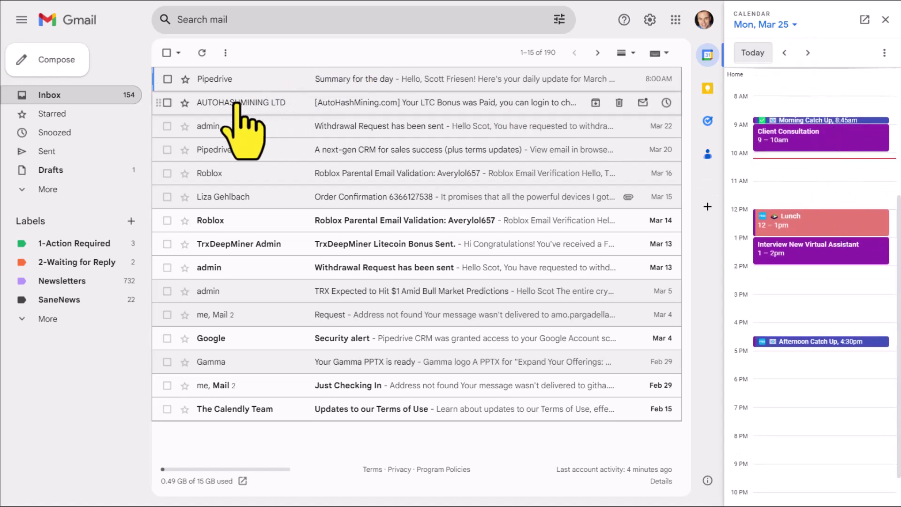
left_click(217, 150)
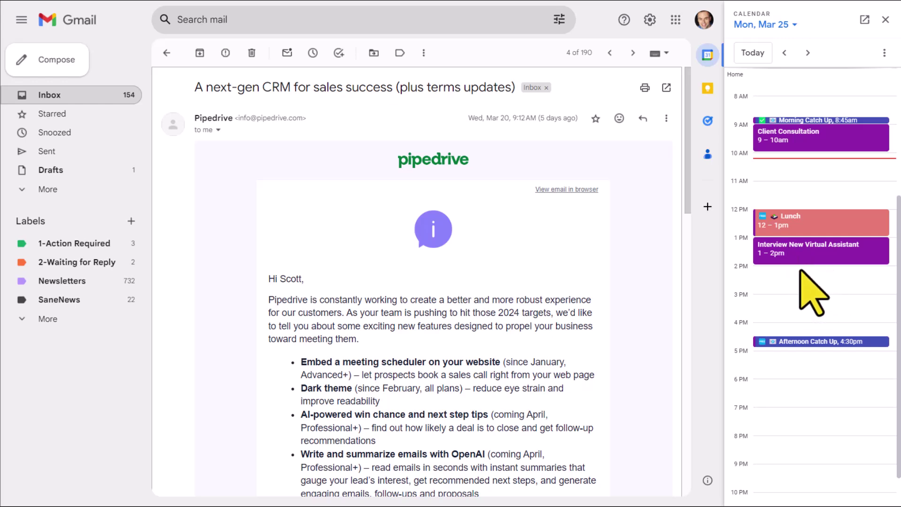
Step: Draft a 2–3pm 'Meeting' event on Mar 25, then discard it unsaved
left_click_drag(802, 271, 798, 295)
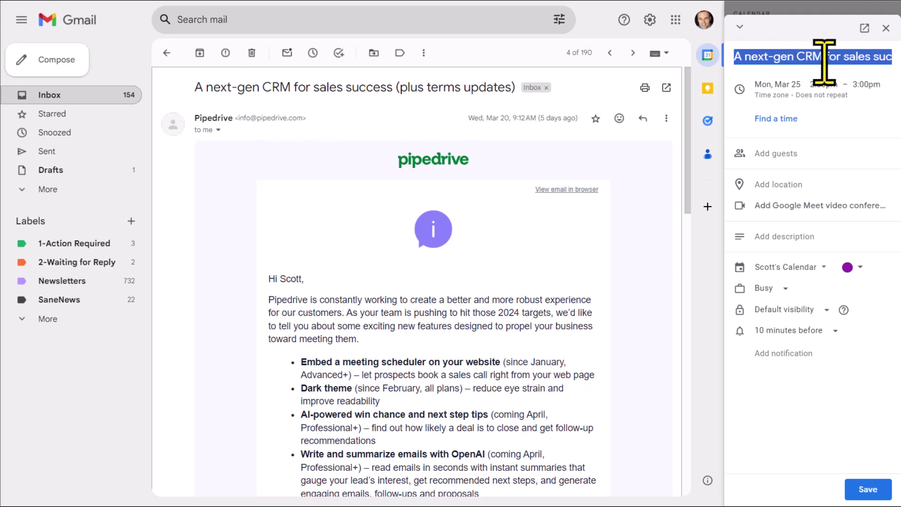
type("M")
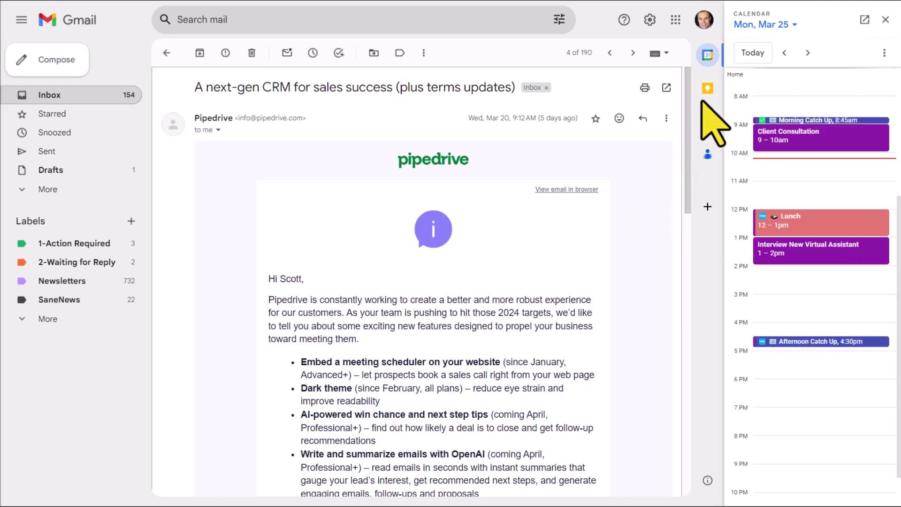
Step: Show Keep notes beside the Pipedrive email and browse the pinned notes and to-do lists
left_click(707, 88)
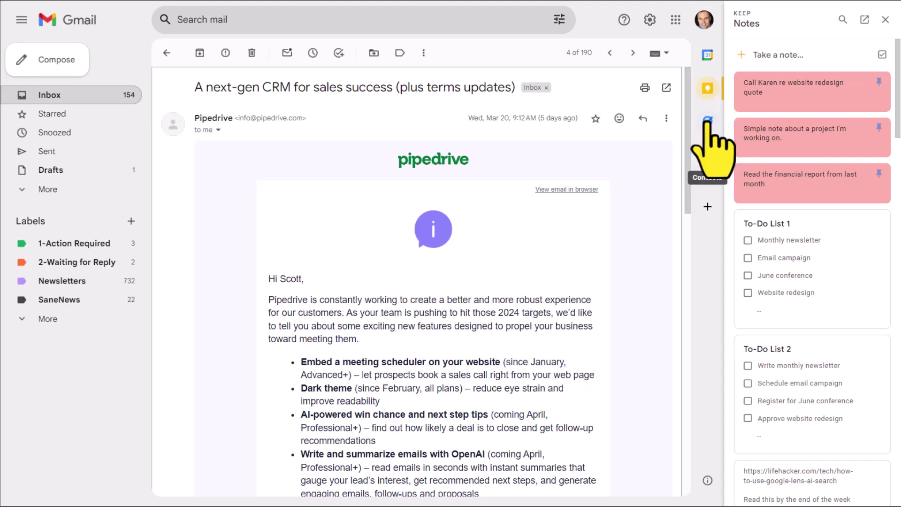
scroll(817, 197, "down", 9)
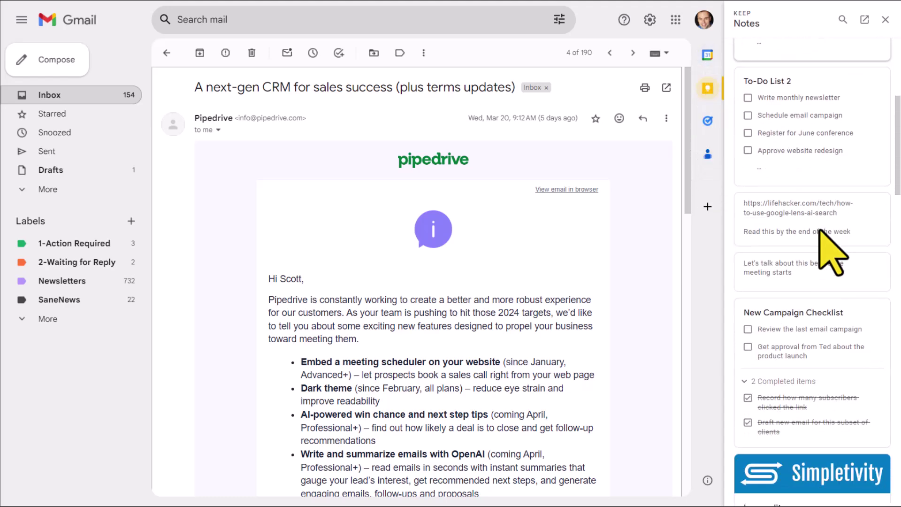
scroll(819, 231, "up", 9)
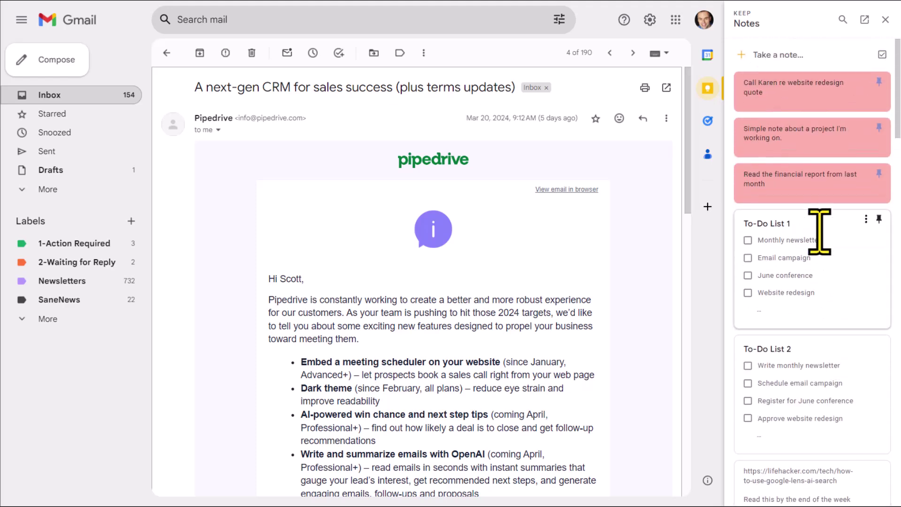
scroll(837, 277, "down", 10)
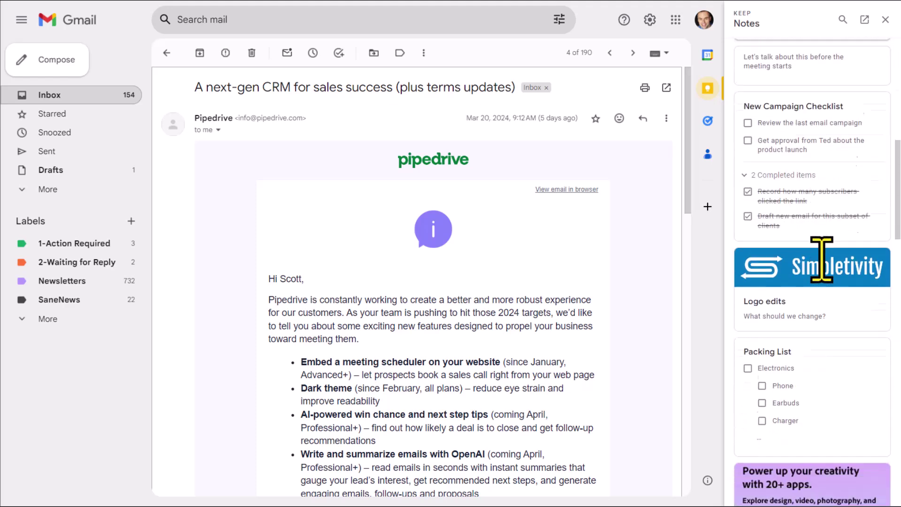
scroll(821, 259, "up", 10)
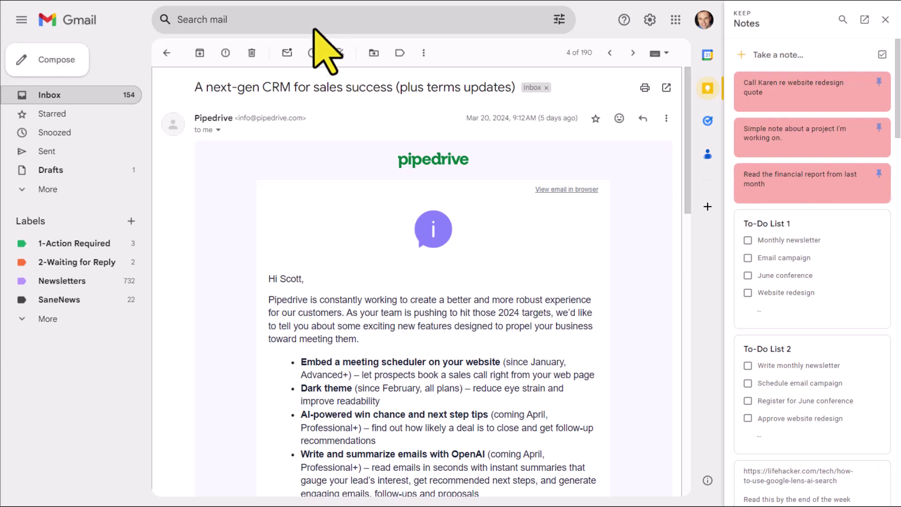
mouse_move(757, 169)
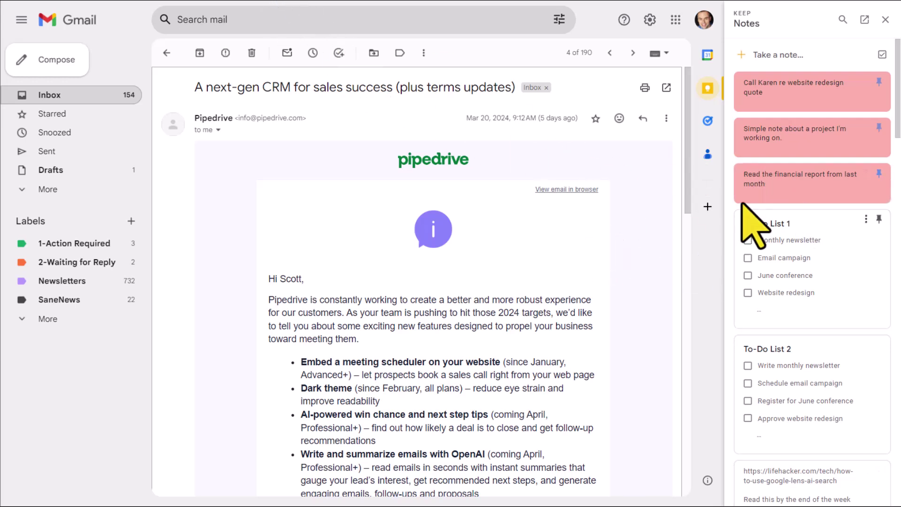
mouse_move(776, 144)
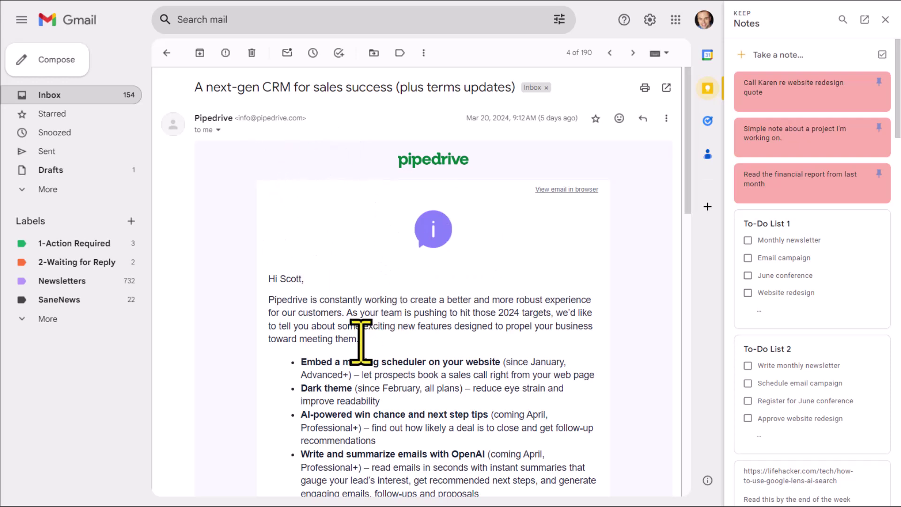
scroll(360, 378, "down", 1)
scroll(360, 378, "down", 4)
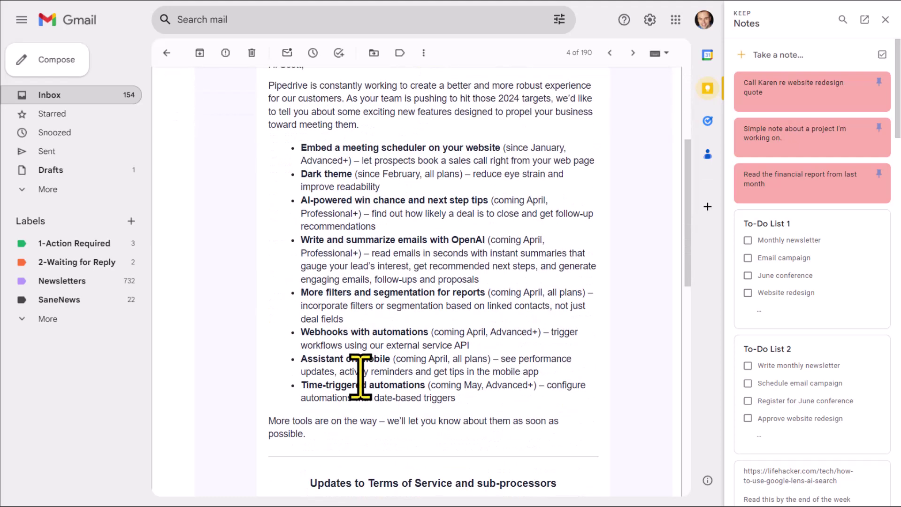
scroll(360, 377, "up", 5)
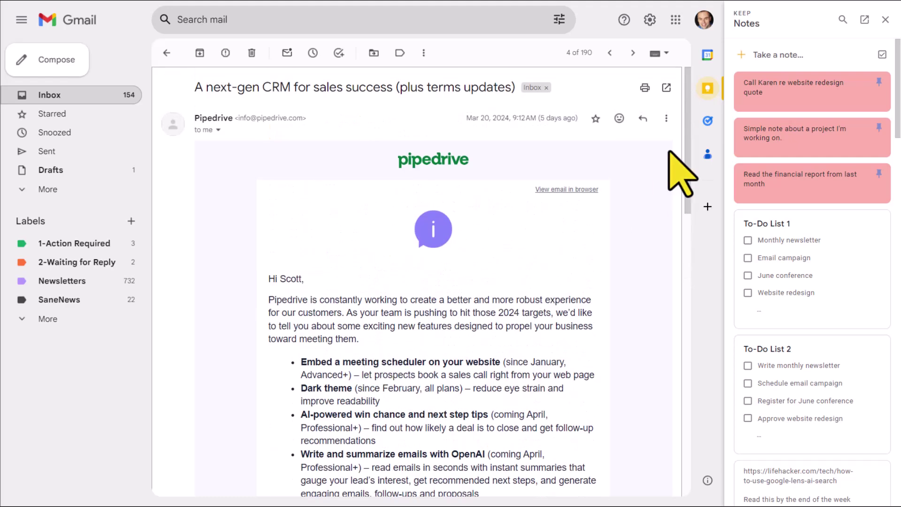
Step: Create and save a 'Review this email' Keep note linked to the Pipedrive email, then reopen it
left_click(772, 55)
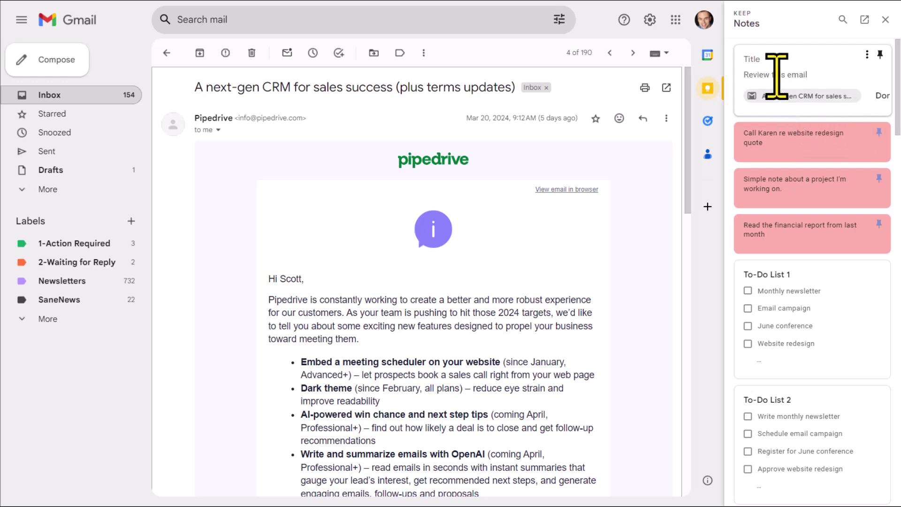
left_click(828, 271)
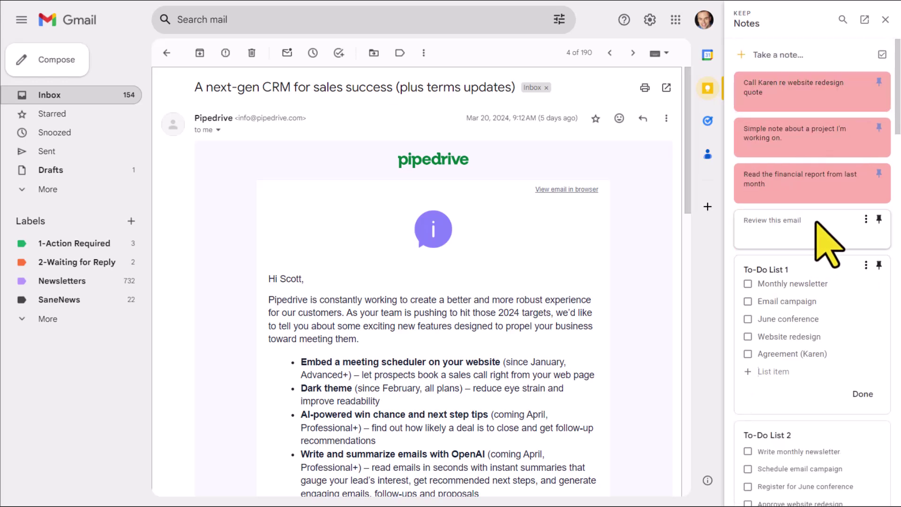
left_click(815, 222)
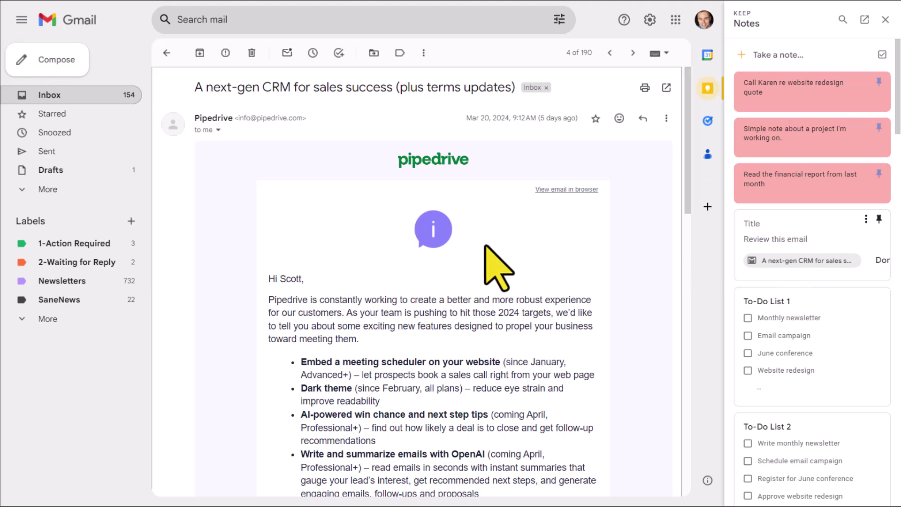
Step: Return to the inbox, show Tasks in the side panel, and switch to the Large list
key("u")
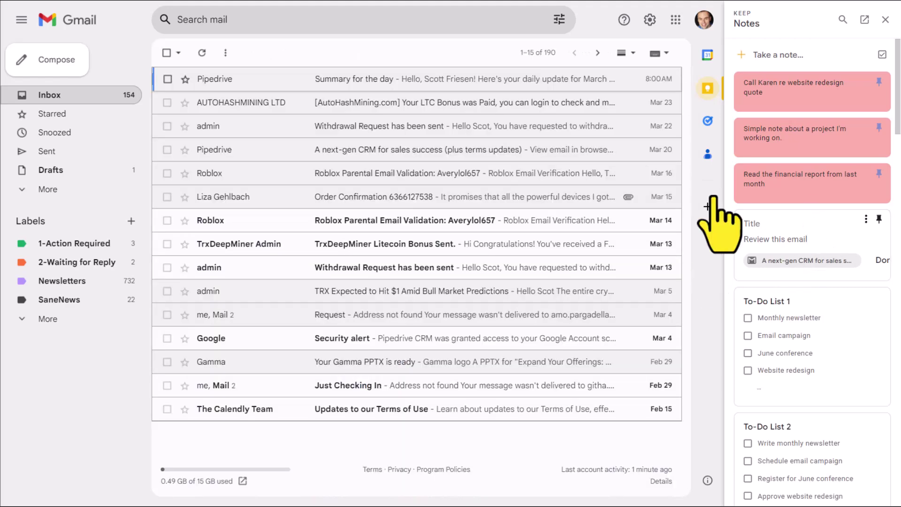
left_click(708, 121)
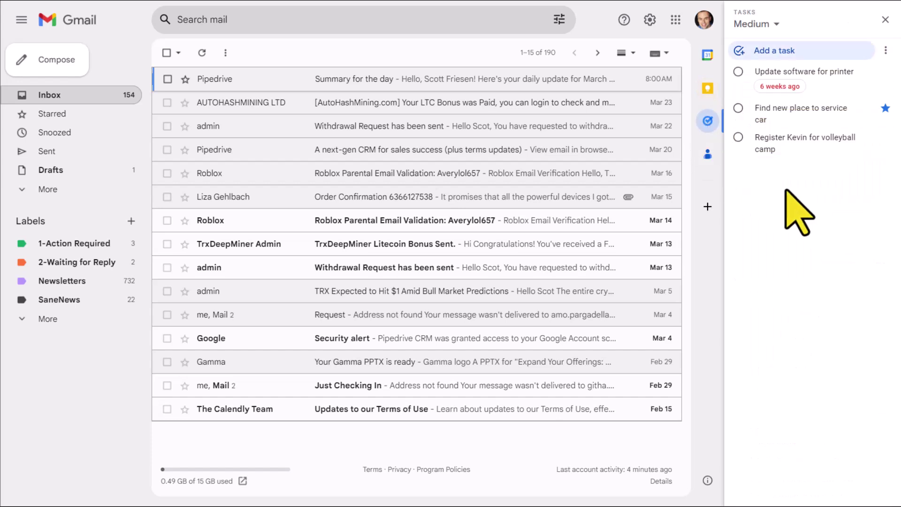
left_click(775, 24)
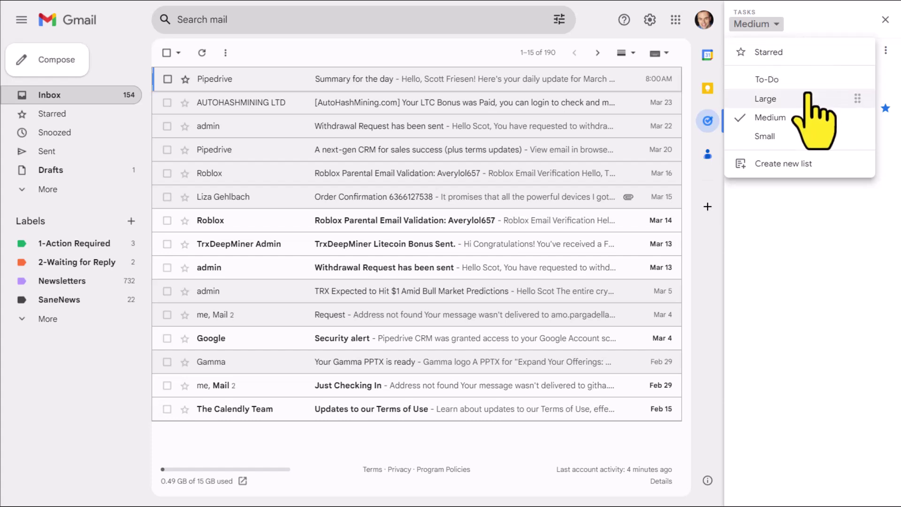
left_click(791, 100)
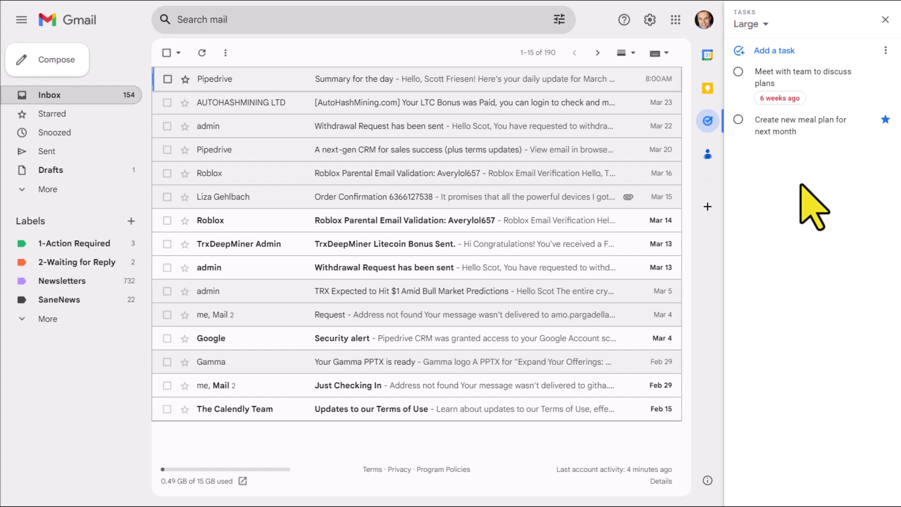
Step: Open the Order Confirmation email and discard an empty new task in the Large list
left_click(652, 200)
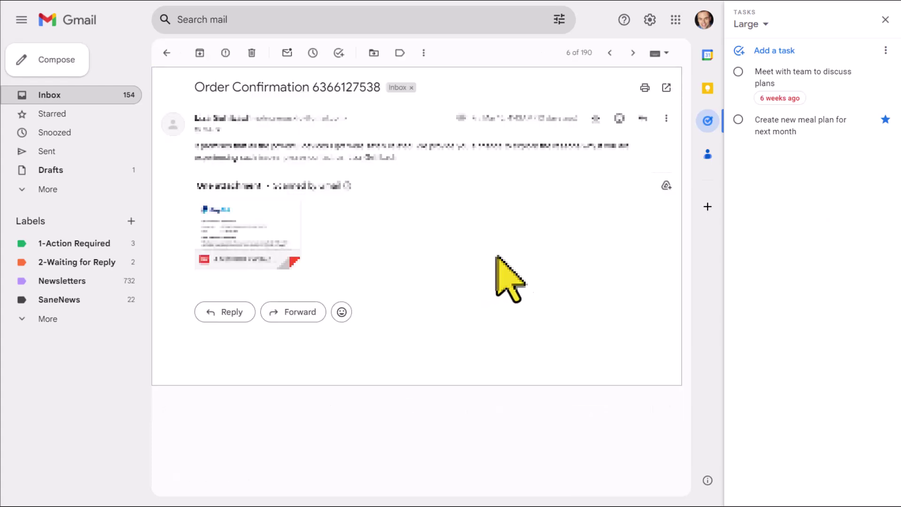
left_click(776, 52)
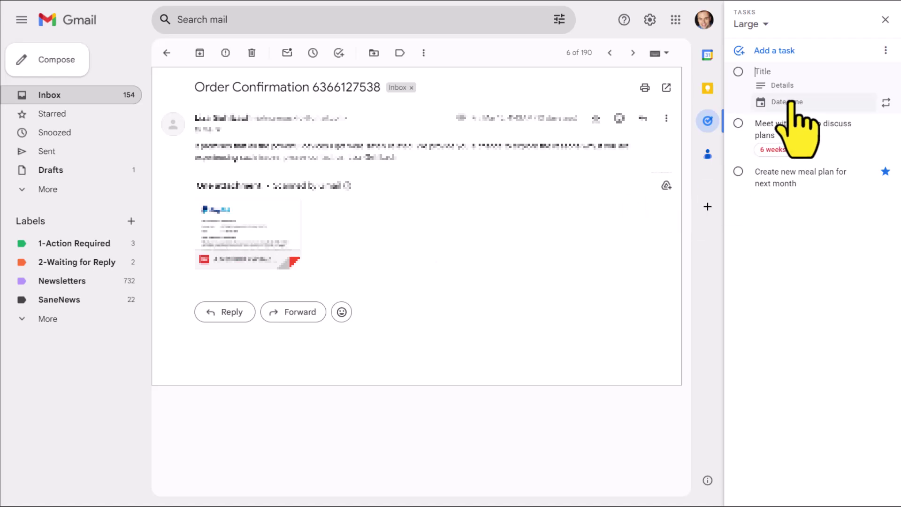
left_click(415, 218)
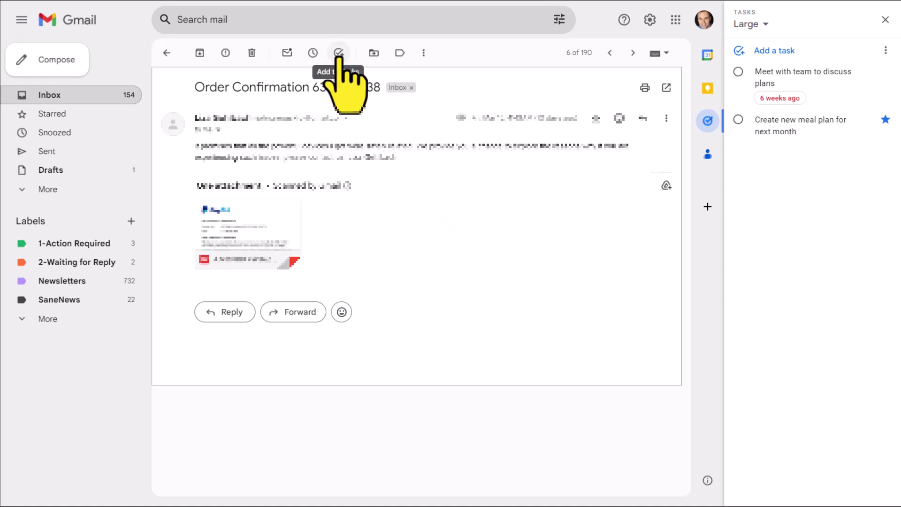
Step: Add the Order Confirmation email to Tasks as 'Review the invoice'
left_click(338, 54)
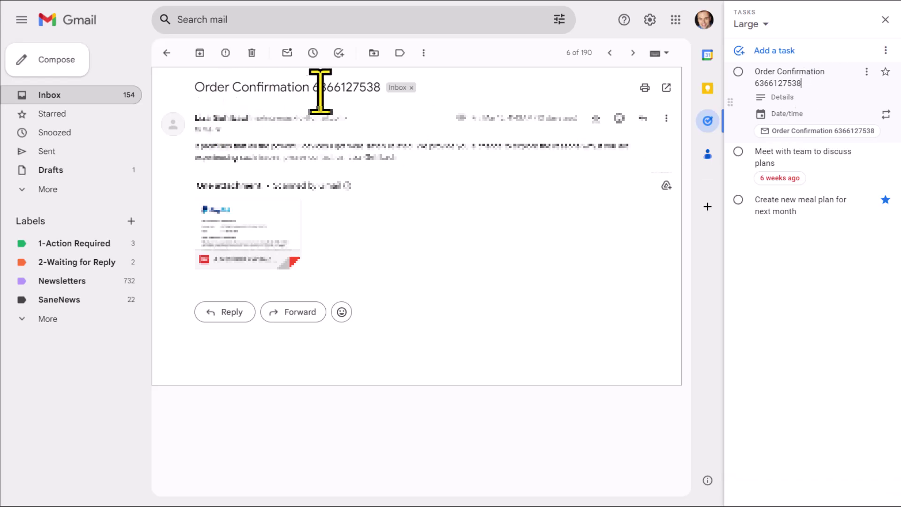
left_click_drag(806, 85, 738, 75)
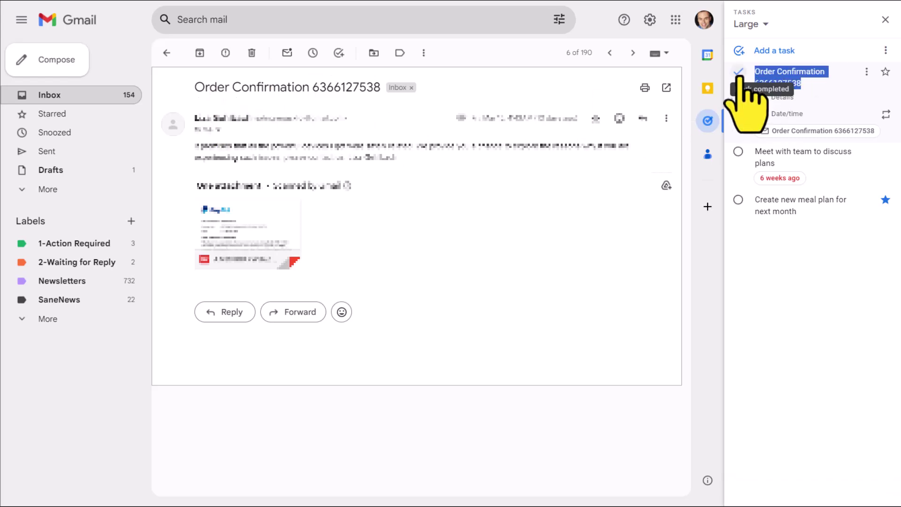
type("Review the invoice")
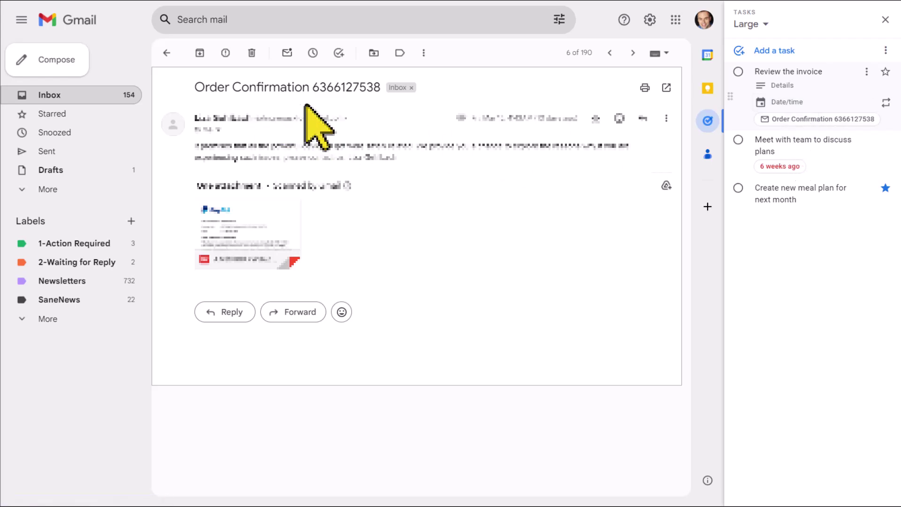
left_click(781, 258)
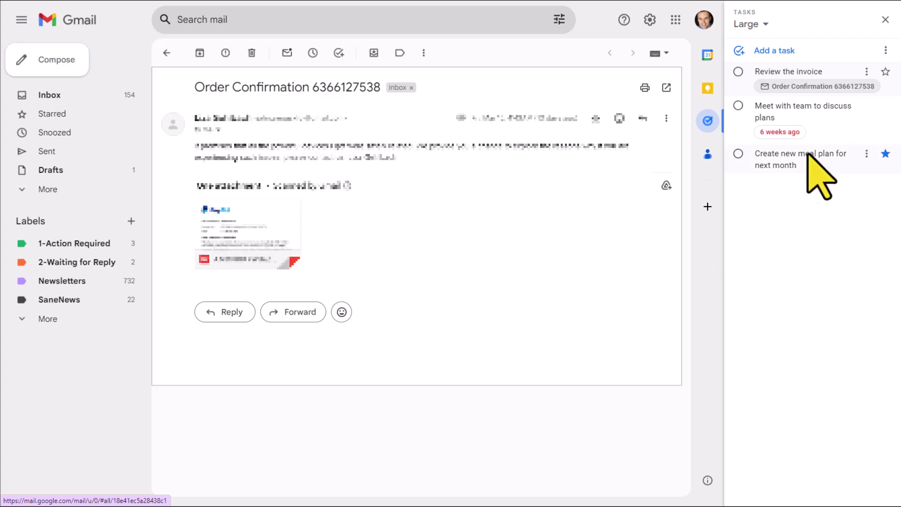
Step: Return to the inbox, show Contacts in the side panel, and scroll through the 518 contacts
left_click(69, 96)
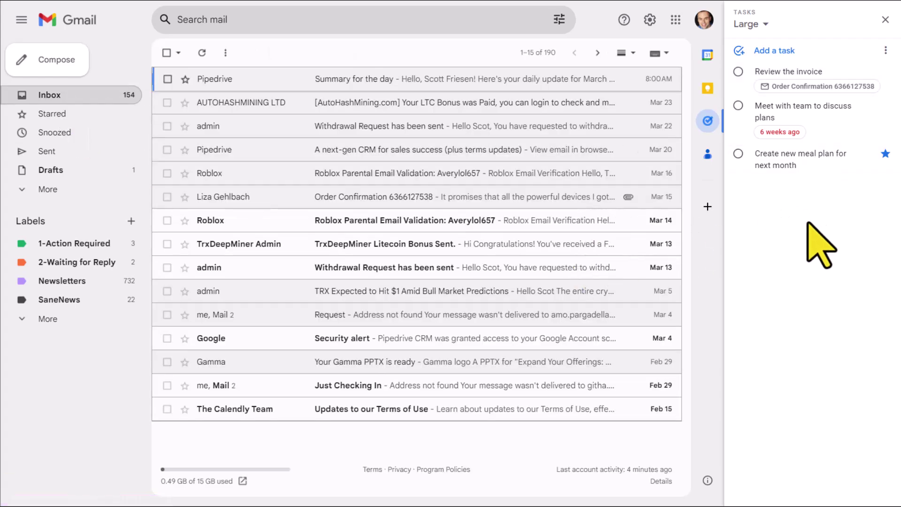
left_click(707, 154)
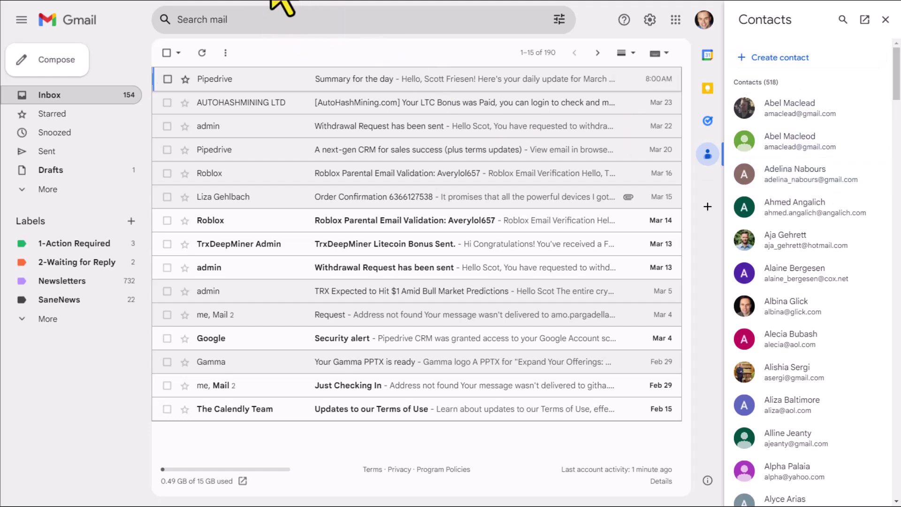
scroll(816, 213, "down", 1)
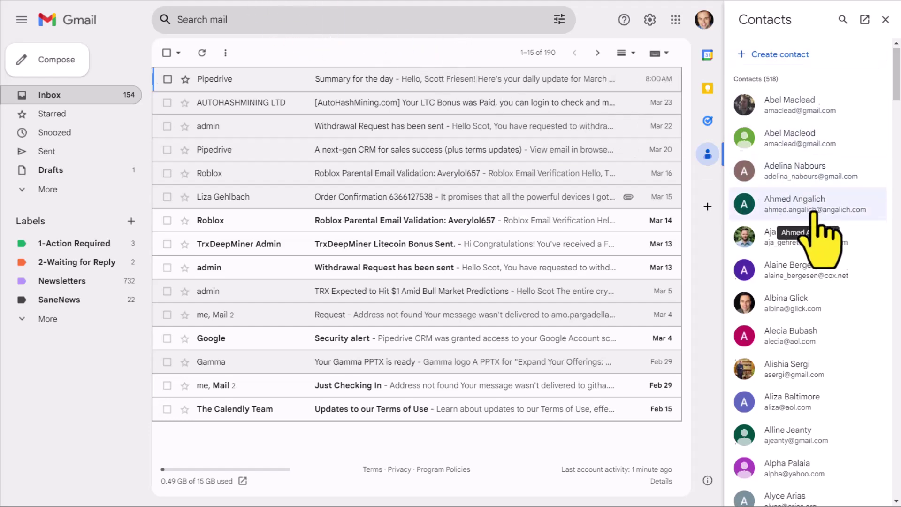
scroll(816, 215, "down", 10)
scroll(817, 215, "up", 10)
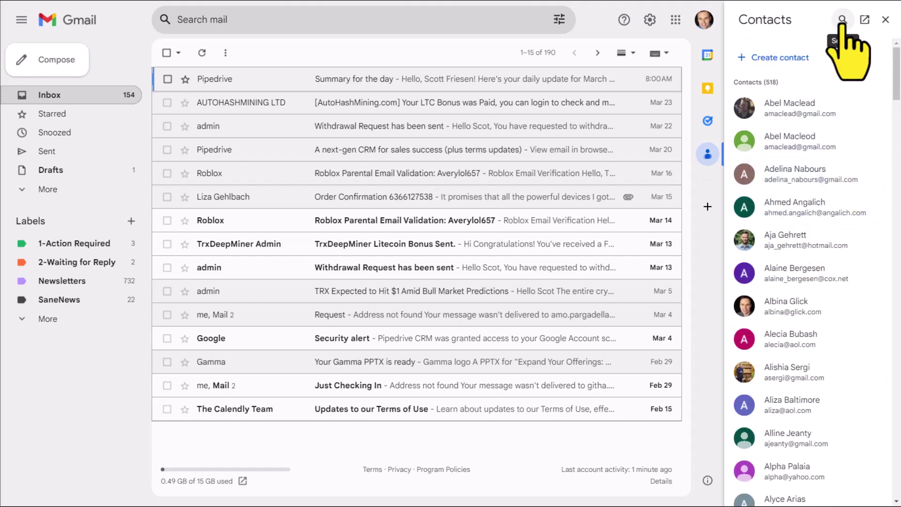
left_click(240, 107)
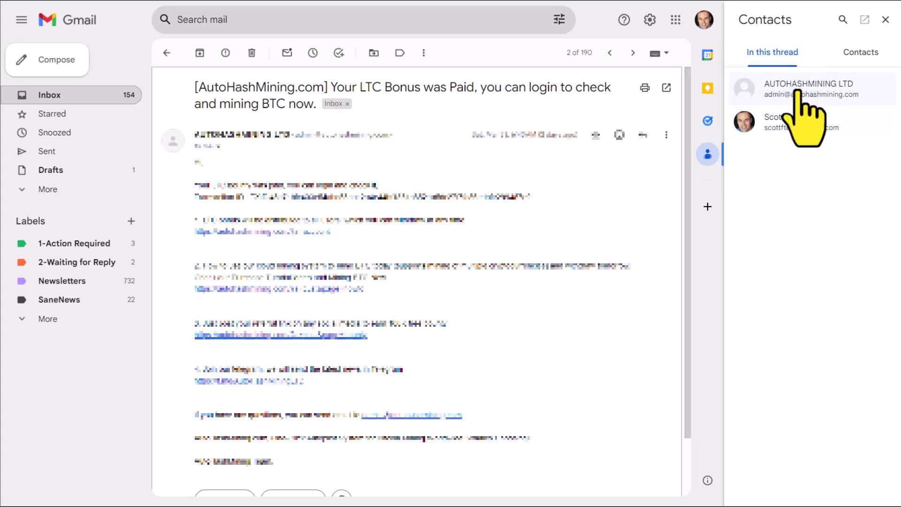
Step: Expand AUTOHASHMINING LTD's recent interactions and open a 'Withdrawal Request has been sent' email
left_click(854, 88)
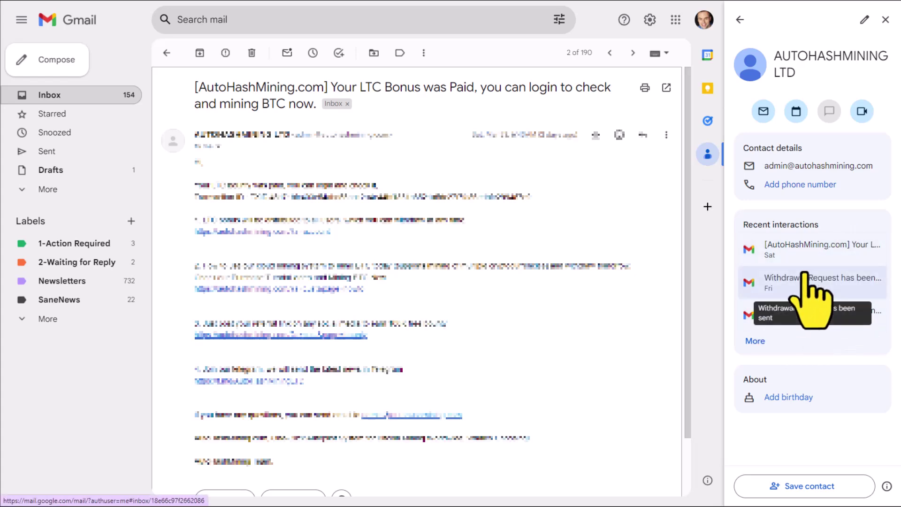
left_click(756, 342)
scroll(803, 319, "down", 2)
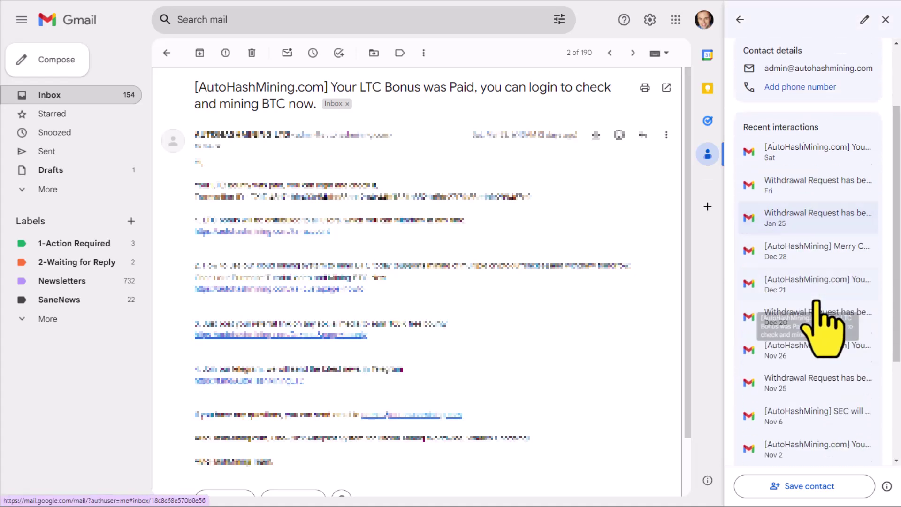
scroll(817, 304, "down", 3)
scroll(825, 329, "up", 5)
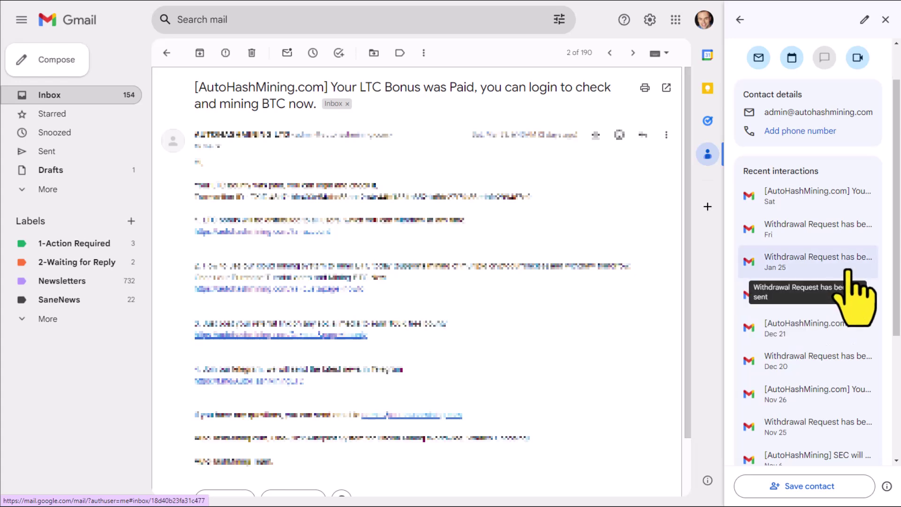
left_click(801, 228)
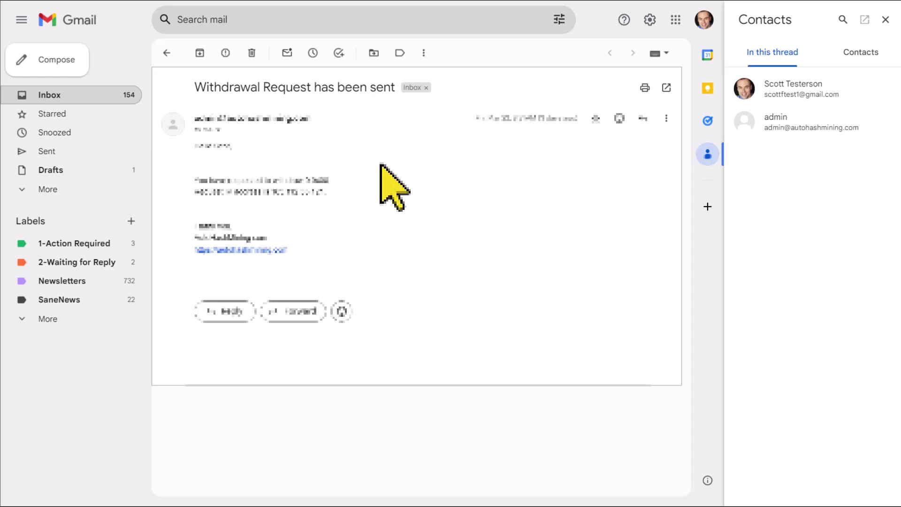
Step: Return to the inbox list and scroll down the full Contacts list
key("u")
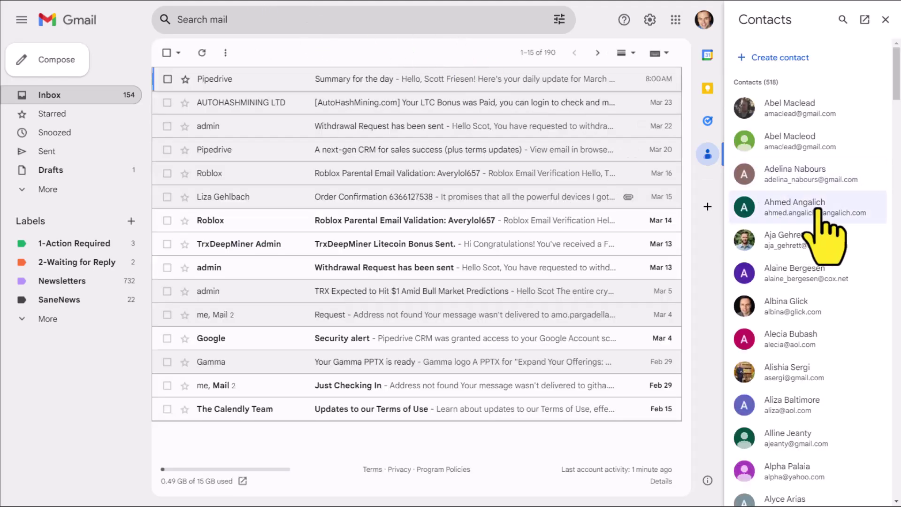
scroll(815, 213, "down", 5)
scroll(825, 234, "down", 10)
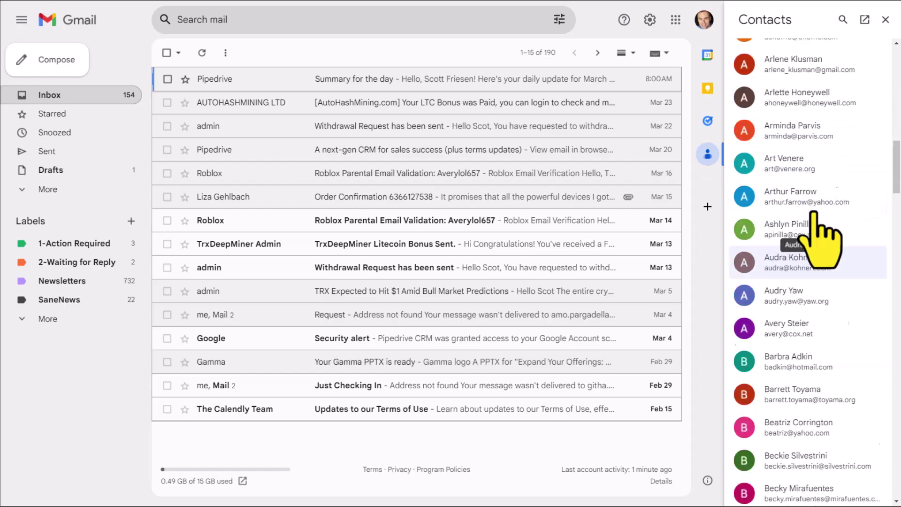